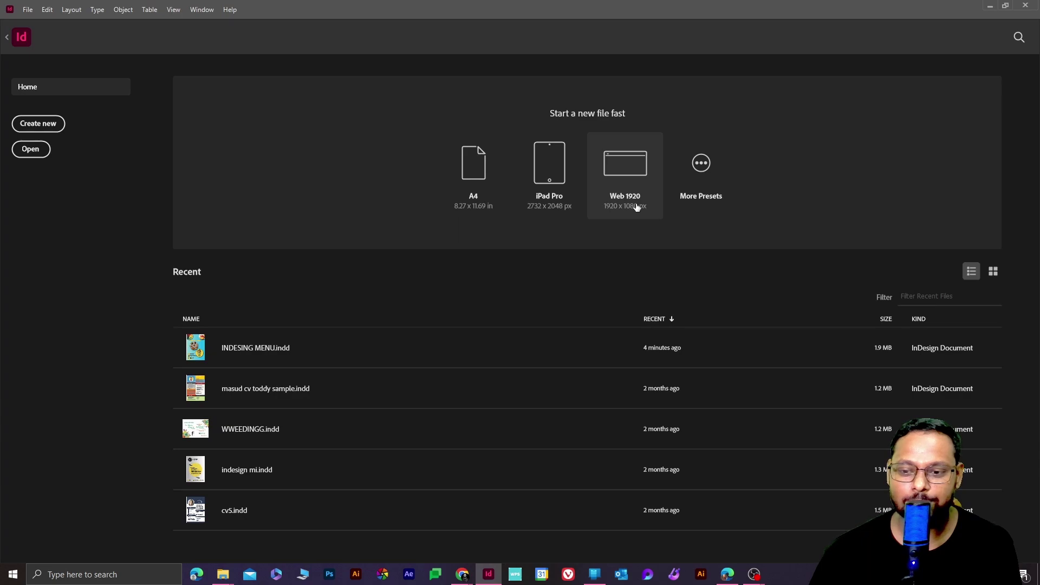
- Review the new-document presets for Saved, Print, Web and Mobile, and close the dialog without creating a document
left_click(701, 171)
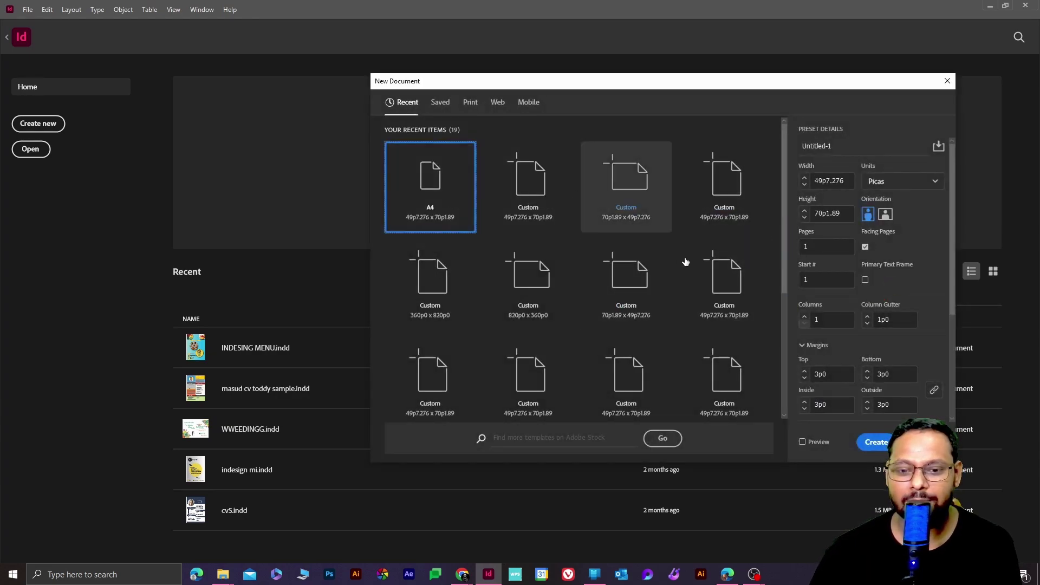
left_click(572, 239)
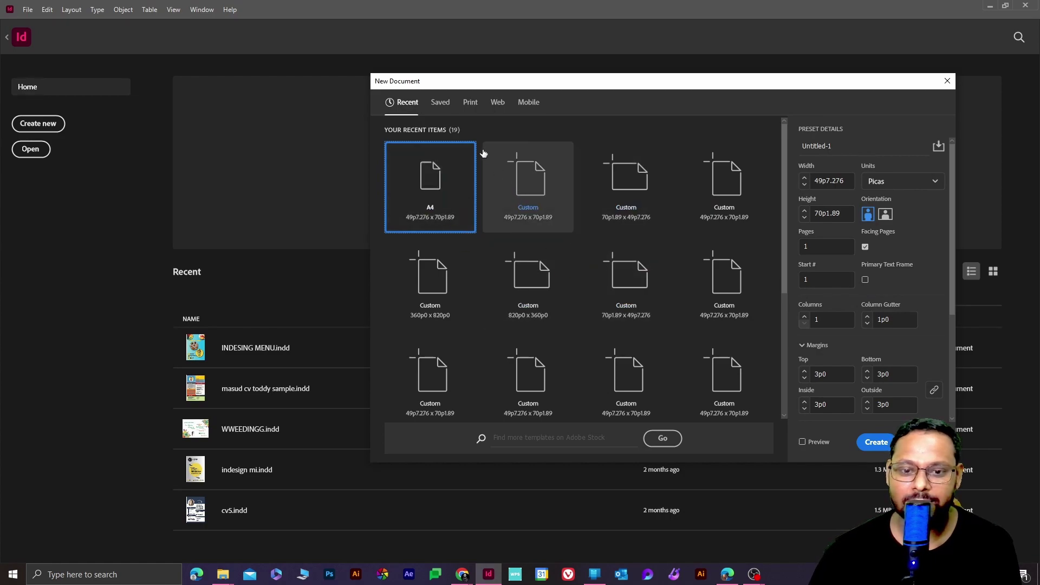
left_click(440, 102)
left_click(470, 103)
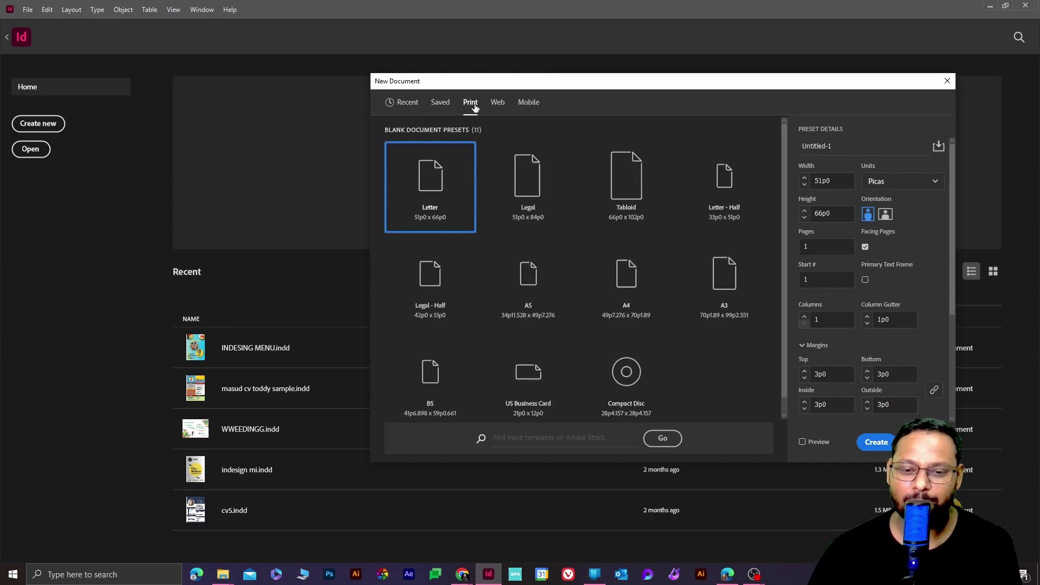
left_click(499, 104)
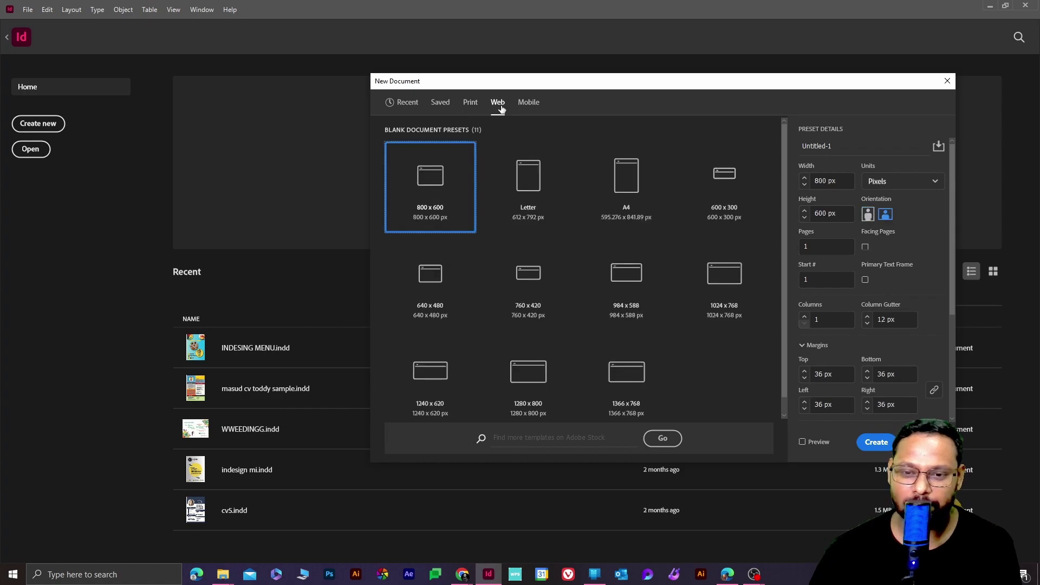
left_click(528, 103)
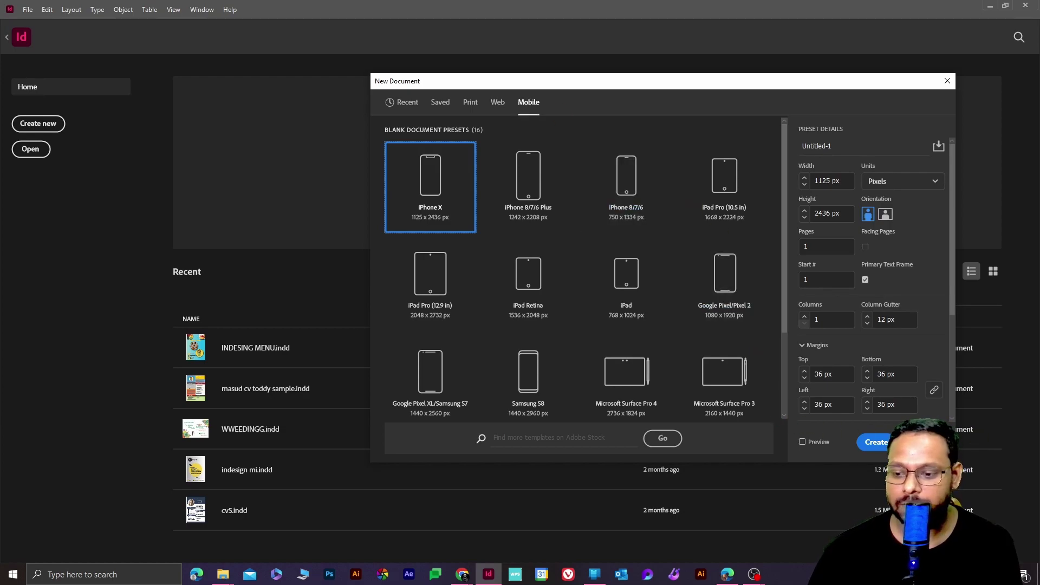
left_click(947, 81)
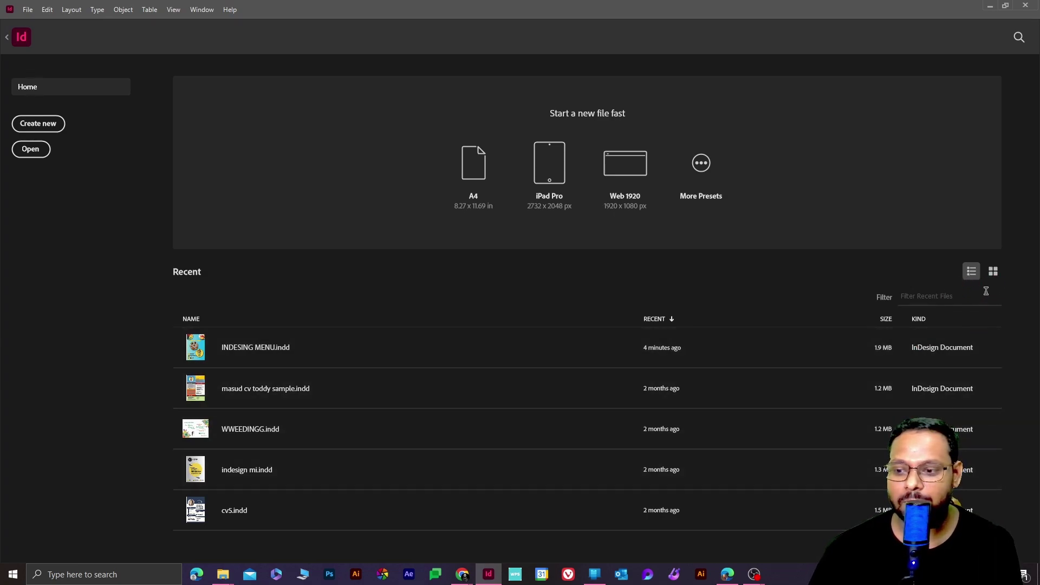
- Show the recent files as thumbnails and open INDESING MENU.indd
left_click(993, 270)
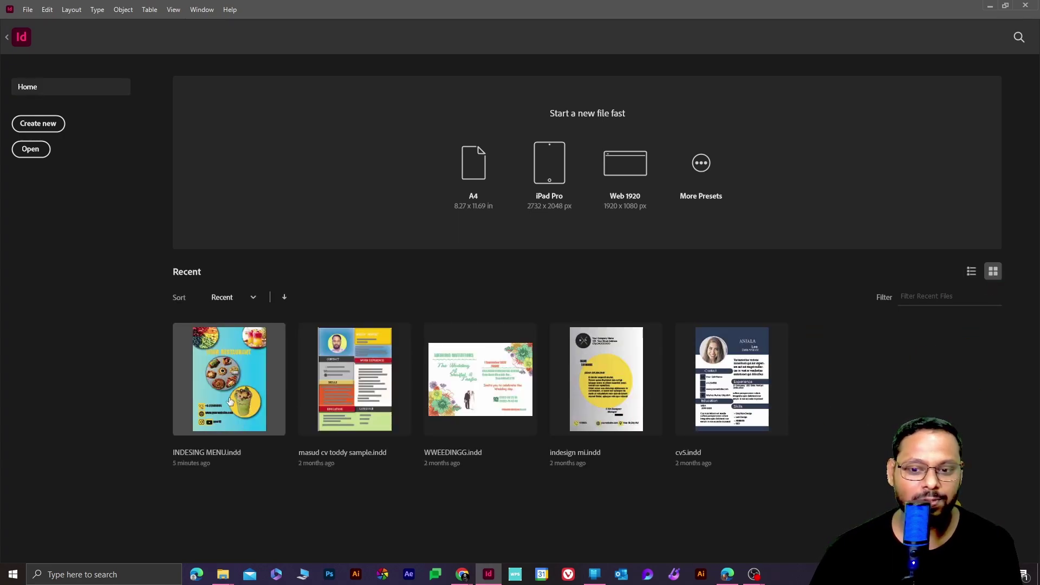
left_click(231, 405)
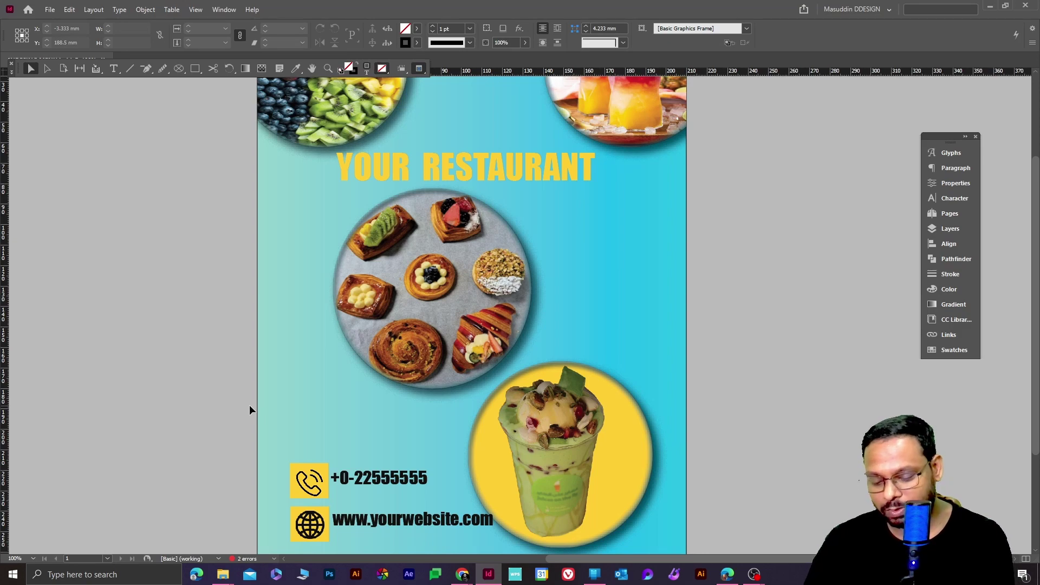
key("ctrl+minus")
key("ctrl+minus")
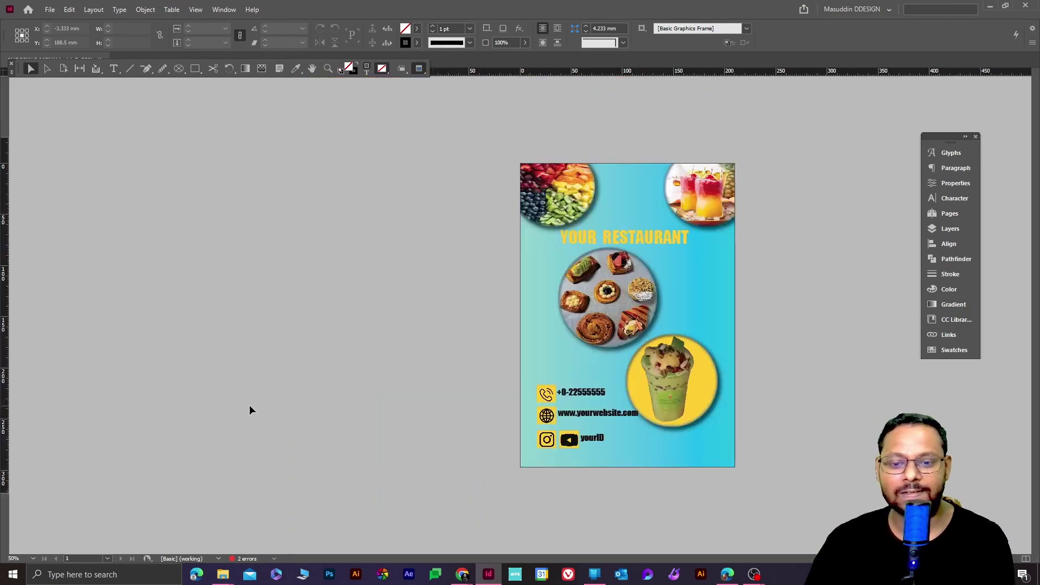
key("ctrl+equal")
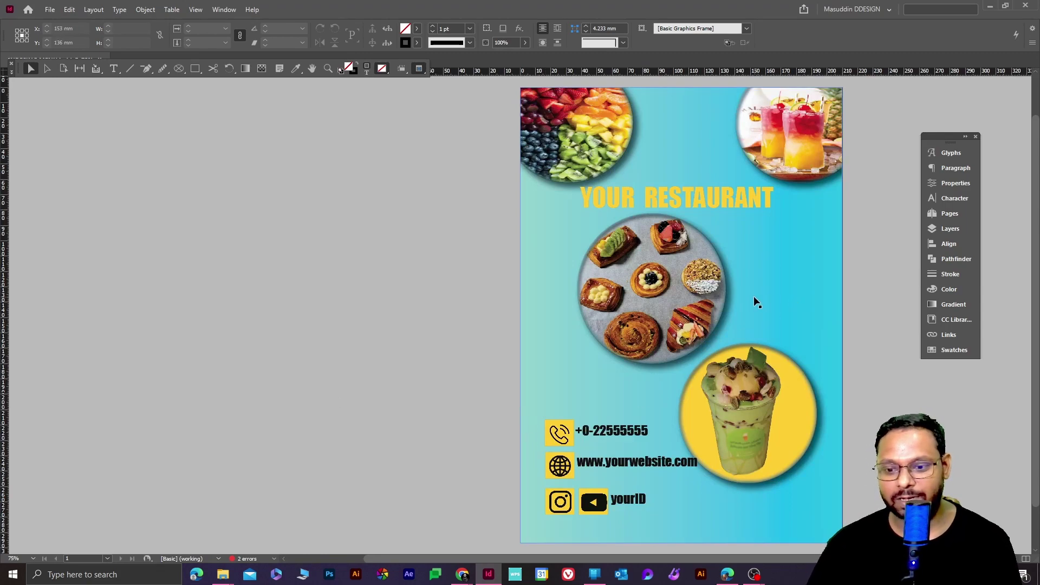
left_click_drag(753, 298, 623, 297)
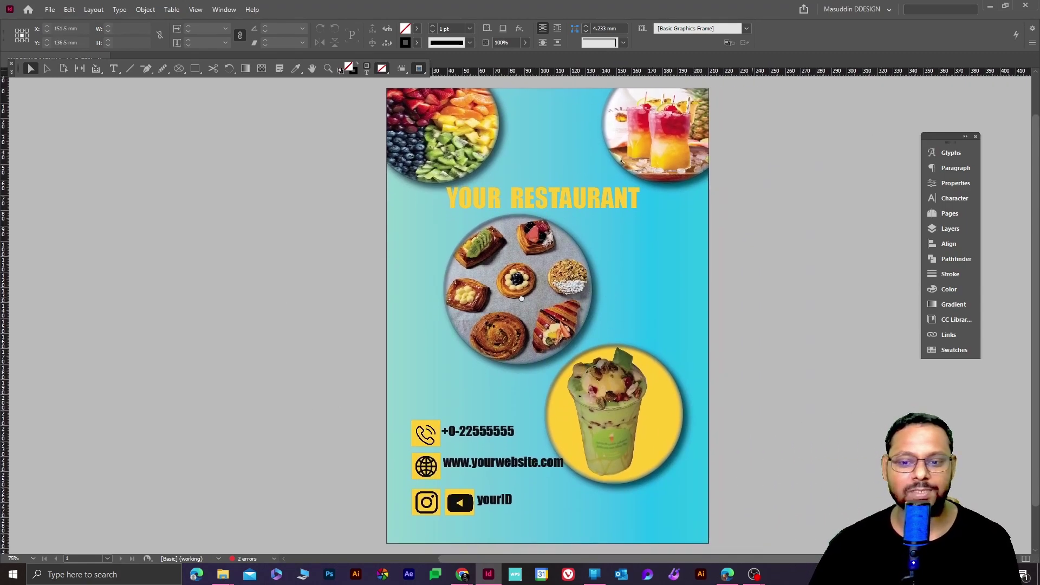
left_click_drag(521, 298, 564, 307)
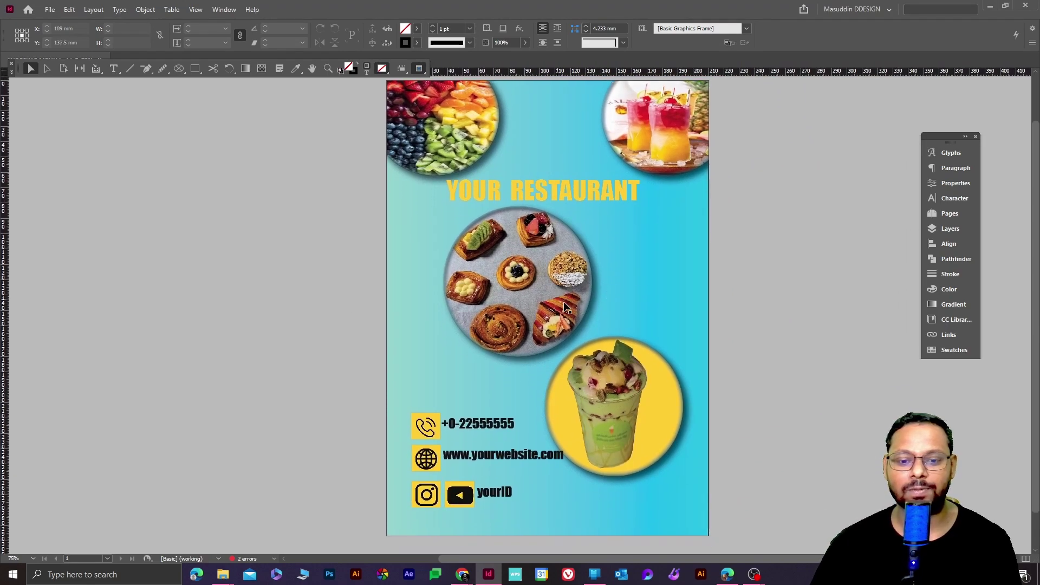
scroll(644, 285, "up", 2)
scroll(640, 302, "down", 3)
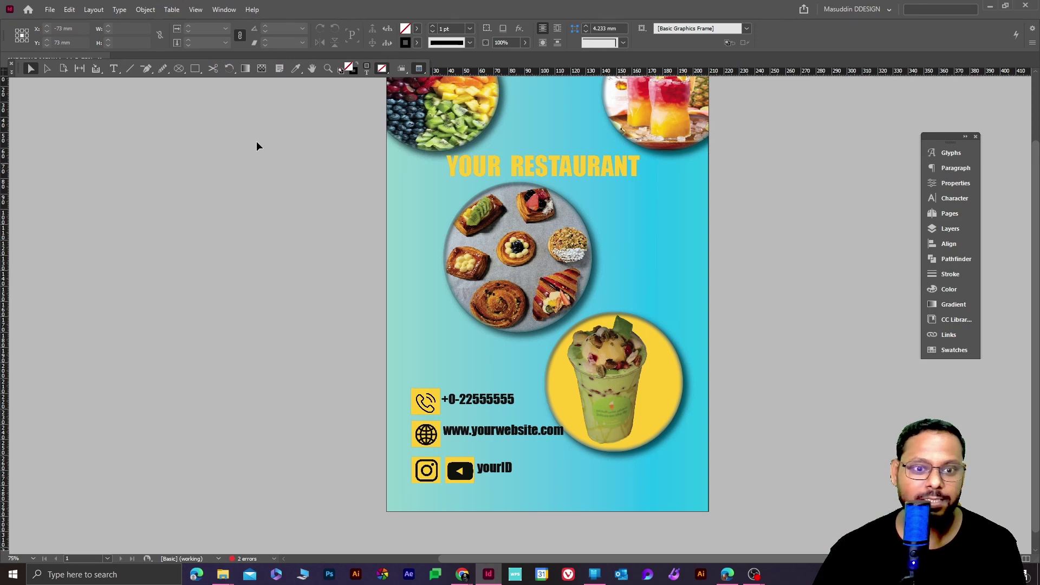
- Switch to the saved custom workspace "yesh ,I'm Designer" and check the list of available workspaces
left_click(219, 11)
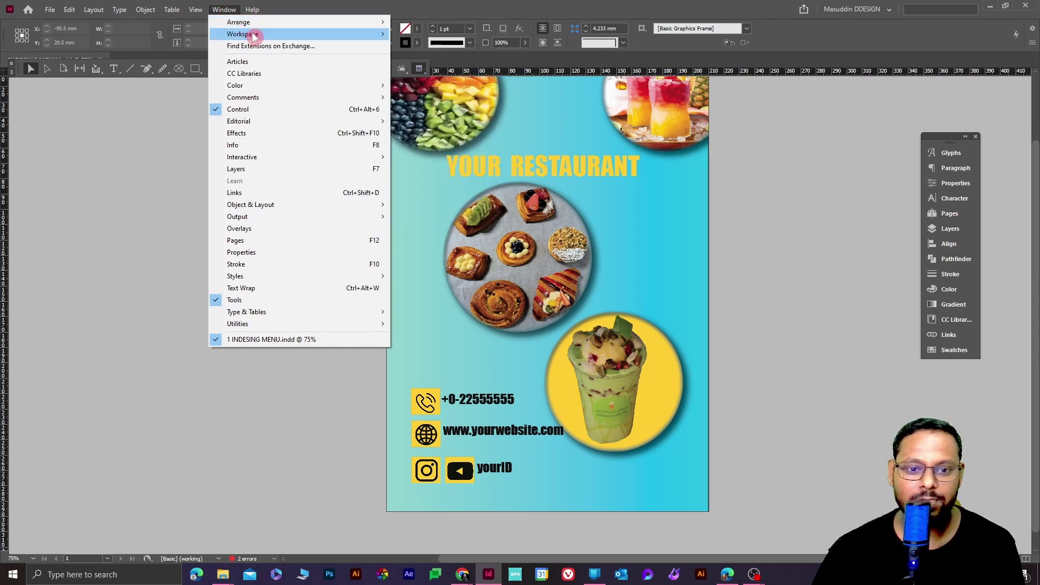
mouse_move(253, 36)
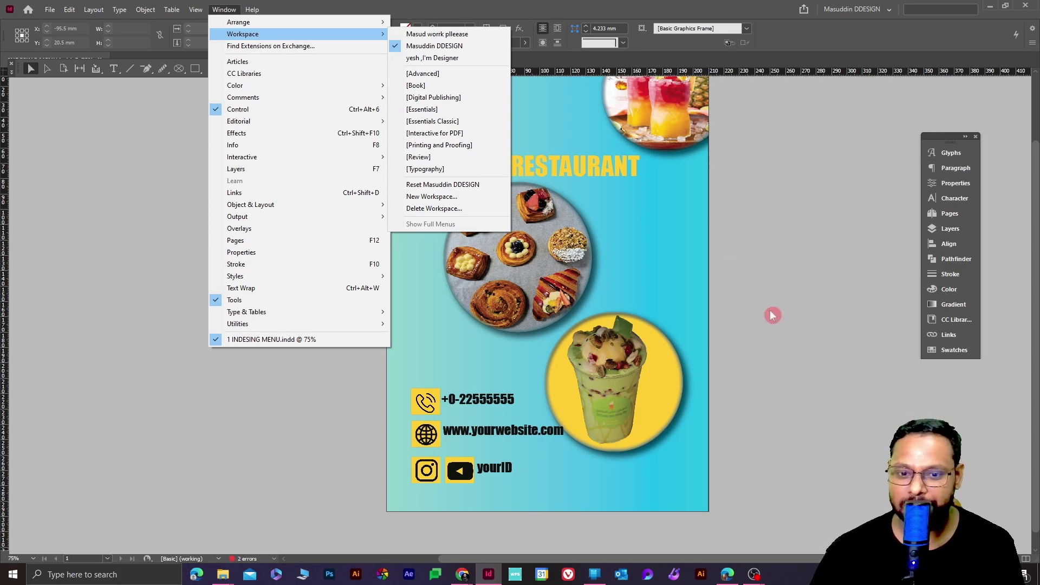
left_click(432, 58)
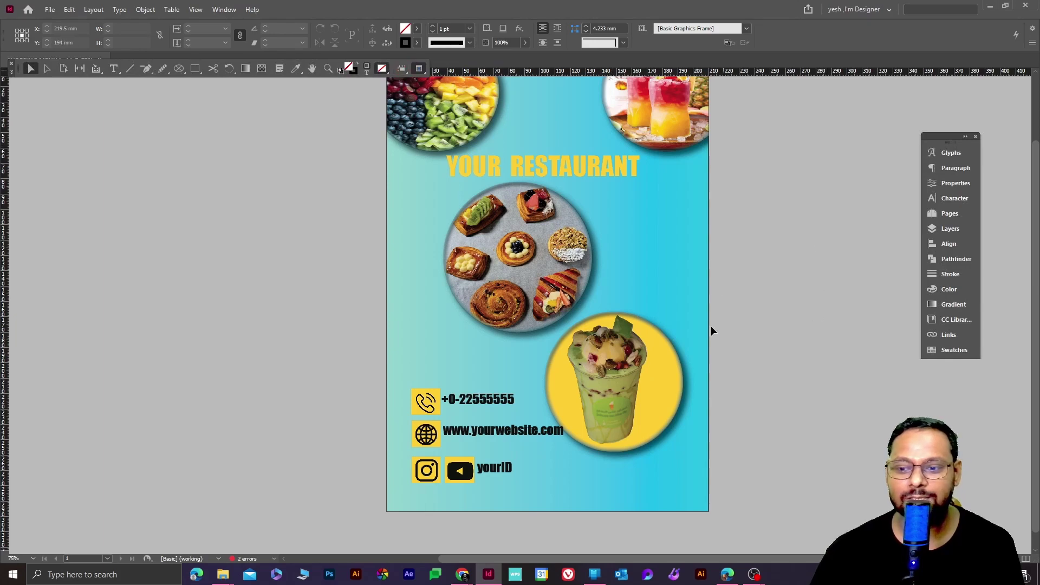
scroll(707, 287, "up", 2)
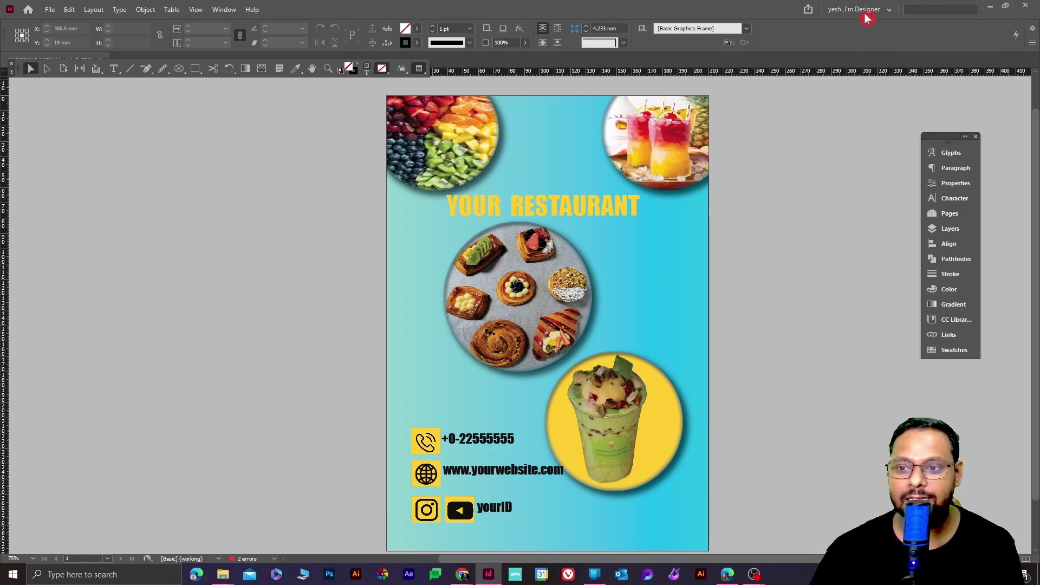
left_click(889, 12)
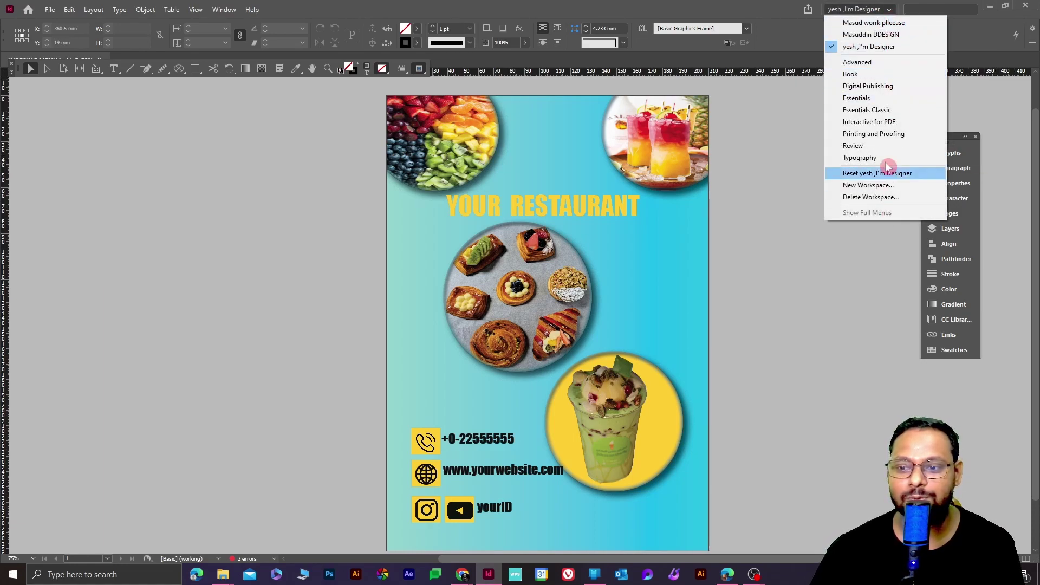
left_click(794, 331)
- Detach the Pages and Paragraph panels from the panel group as floating panels and expand Paragraph
left_click_drag(954, 214, 276, 192)
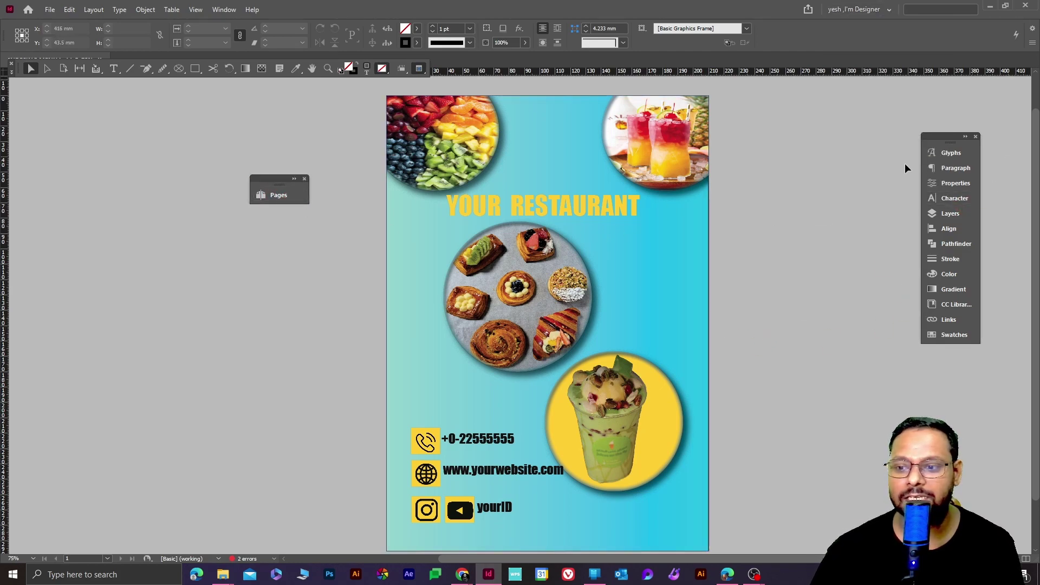
left_click_drag(942, 168, 222, 278)
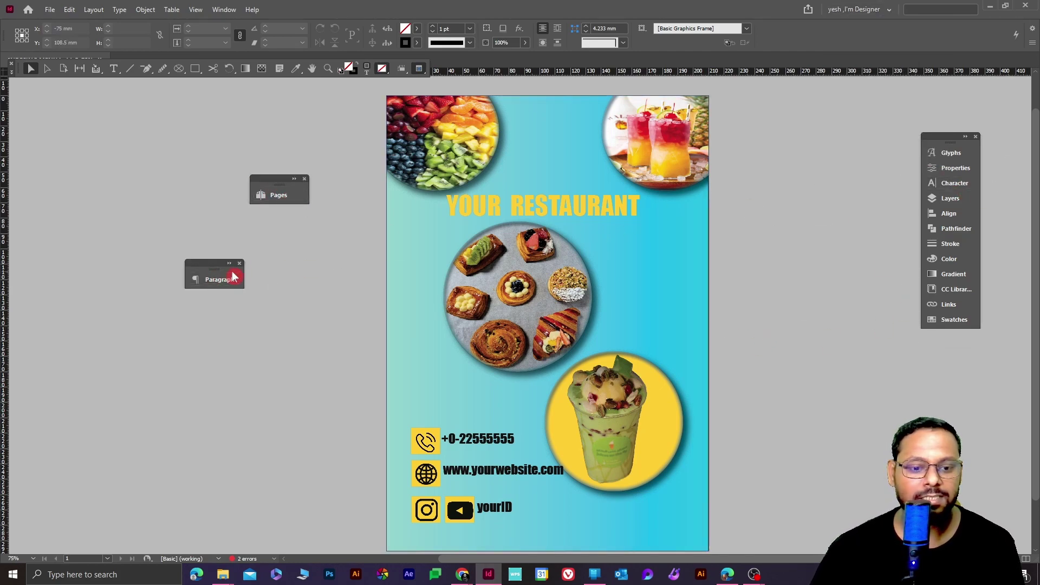
left_click(217, 278)
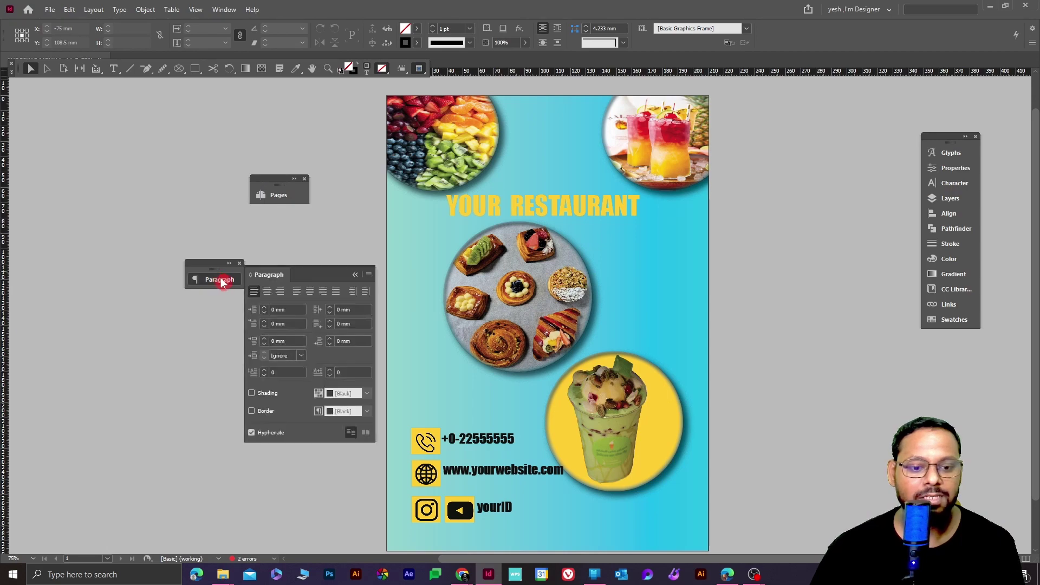
- Detach the Align, Swatches and Glyphs panels from the panel group and expand the floating Glyphs panel
left_click(953, 215)
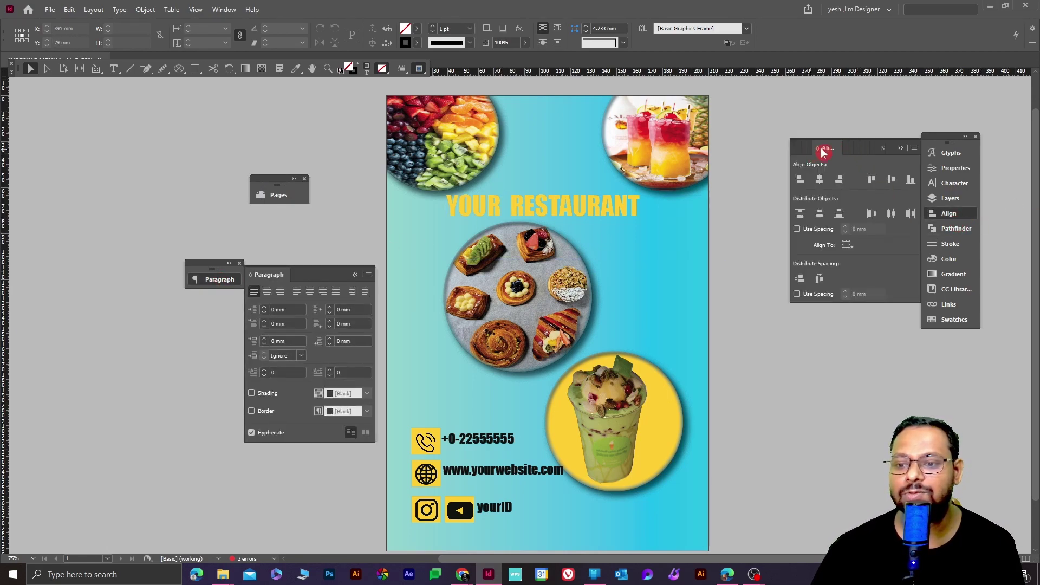
left_click_drag(820, 148, 117, 162)
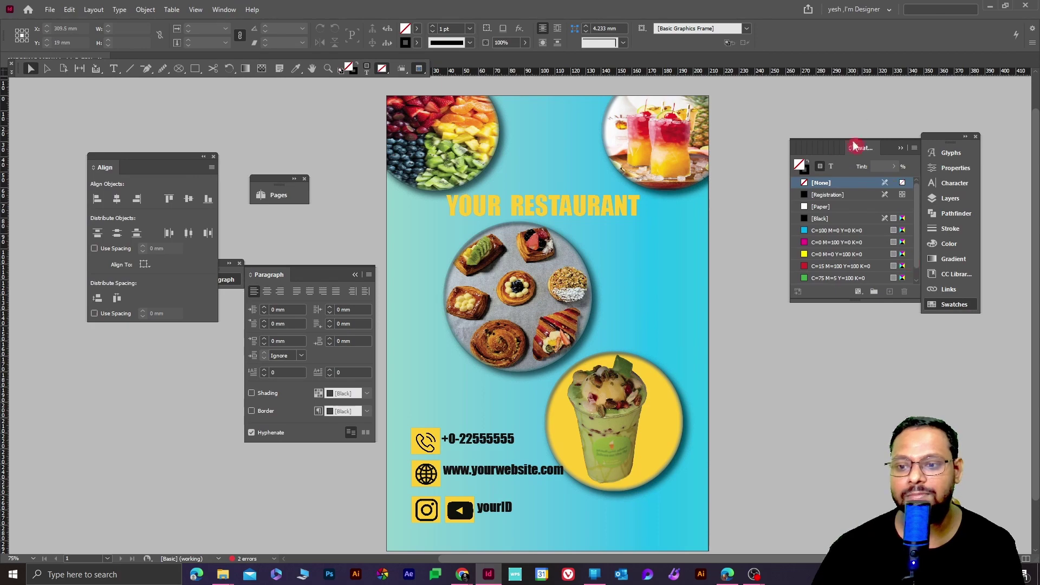
left_click_drag(854, 146, 649, 345)
left_click(949, 288)
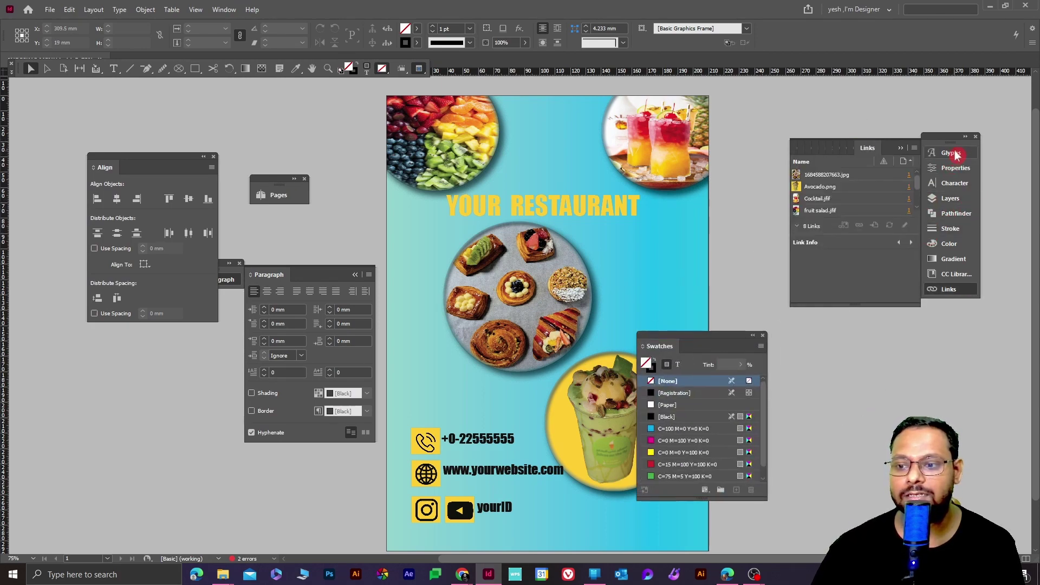
left_click_drag(955, 155, 779, 185)
left_click(790, 184)
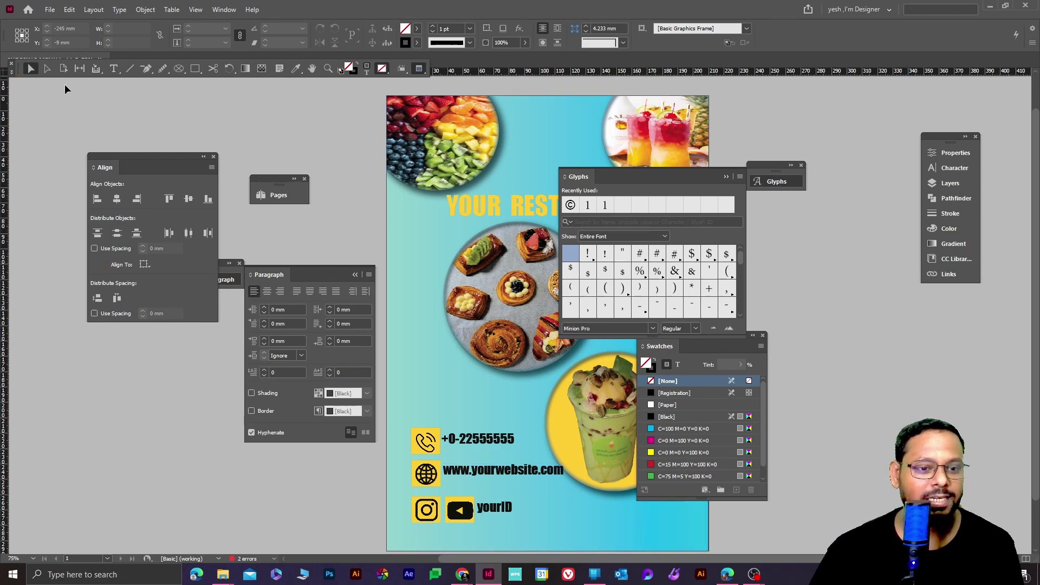
- Undock the document window so it floats and move the Tools bar down over the page area
left_click(339, 66)
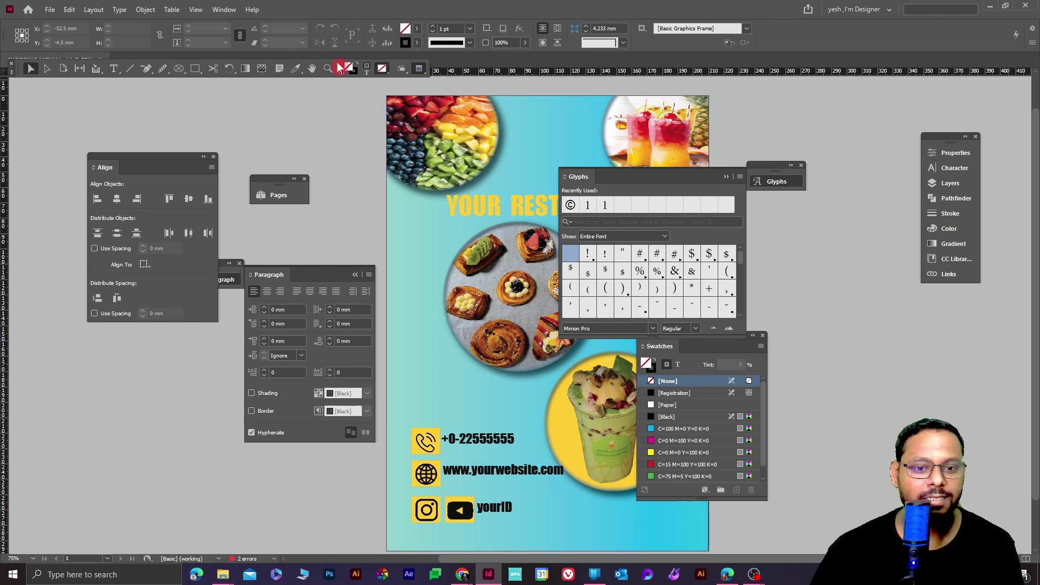
left_click_drag(336, 58, 349, 160)
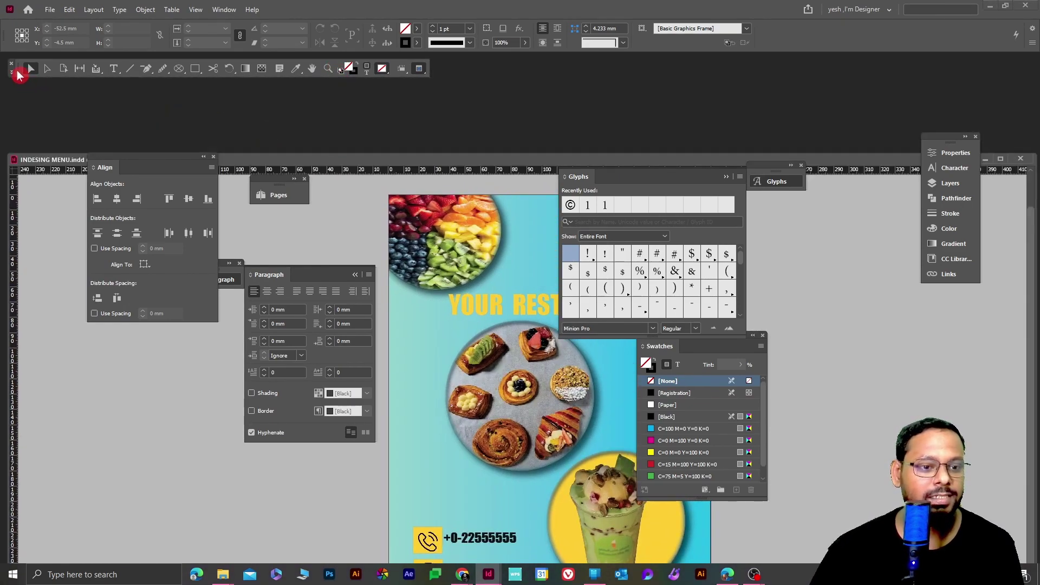
left_click_drag(27, 74, 152, 436)
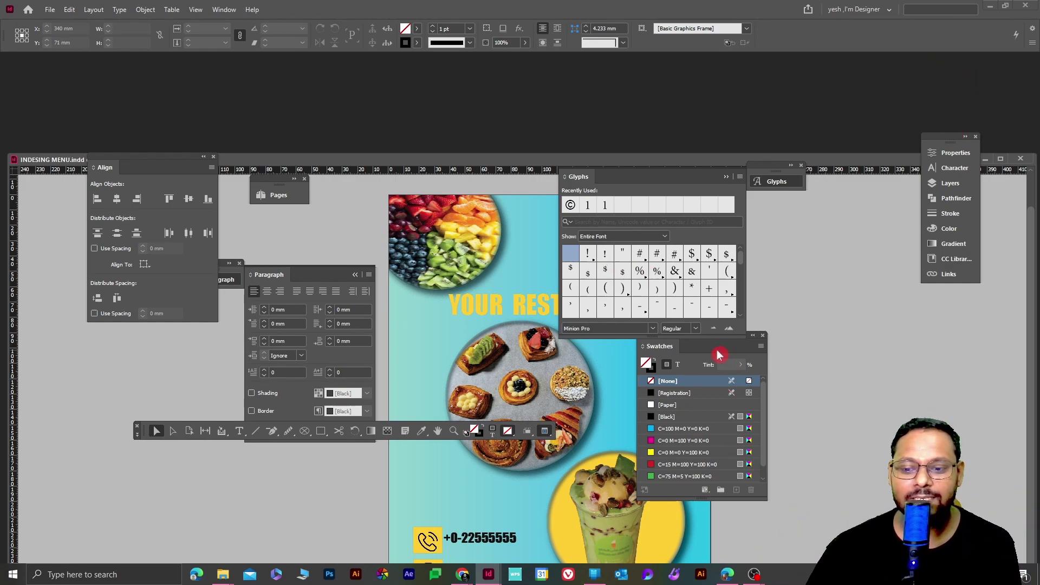
- Return the Glyphs and Align panels to the main panel group and dock the document window again
mouse_move(643, 176)
left_mouse_down()
mouse_move(945, 197)
mouse_move(954, 172)
left_mouse_up()
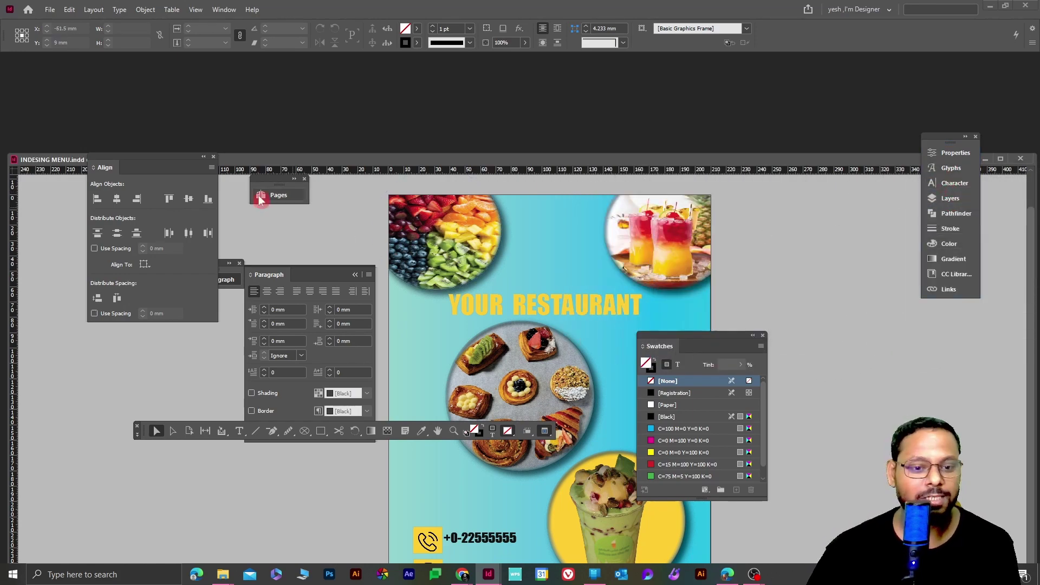
mouse_move(156, 176)
left_mouse_down()
mouse_move(477, 261)
mouse_move(977, 225)
mouse_move(976, 212)
left_mouse_up()
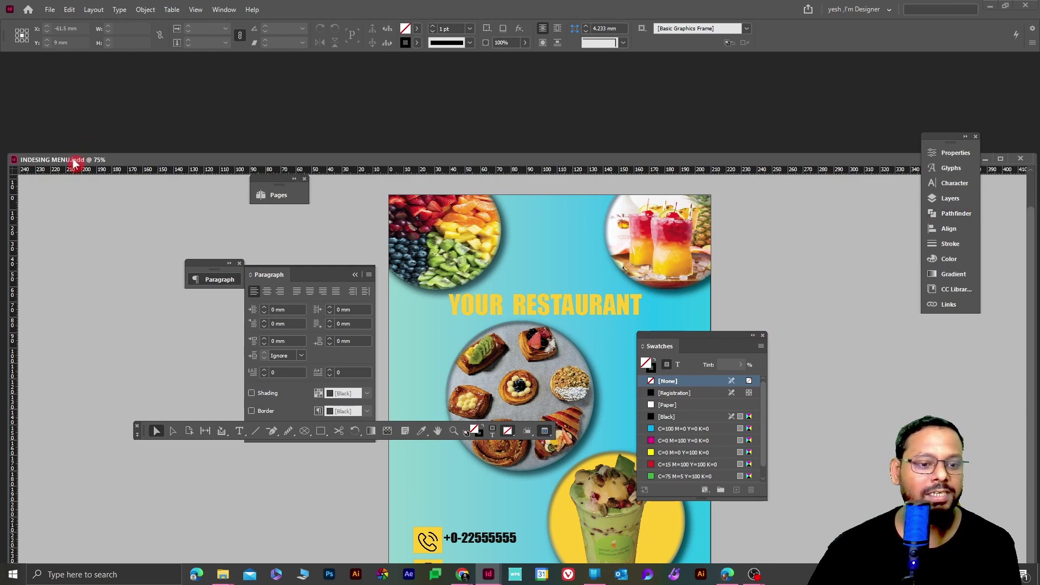
left_click_drag(76, 160, 44, 51)
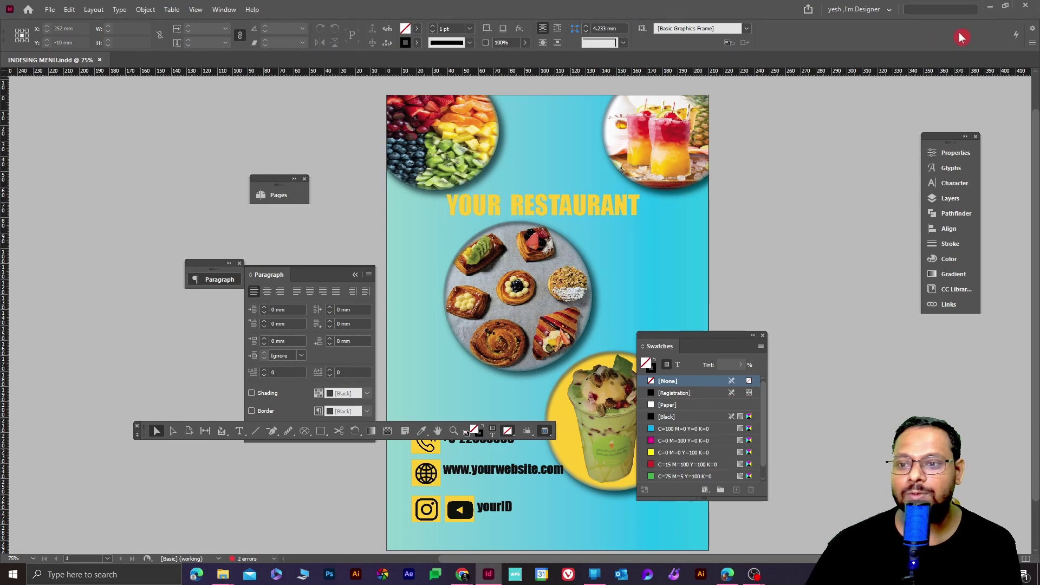
- Switch the workspace to the built-in Advanced layout
left_click(889, 10)
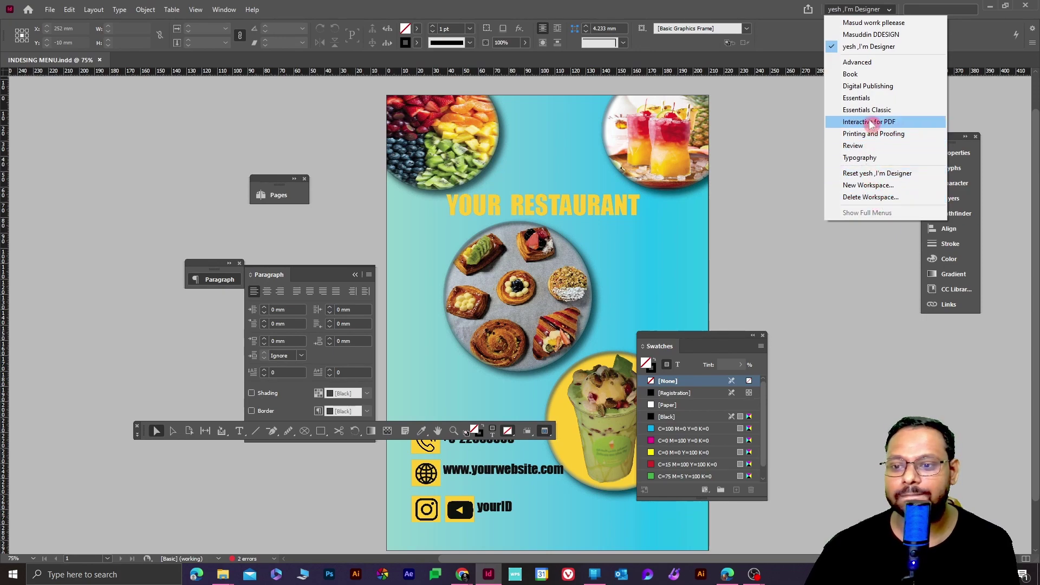
left_click(875, 65)
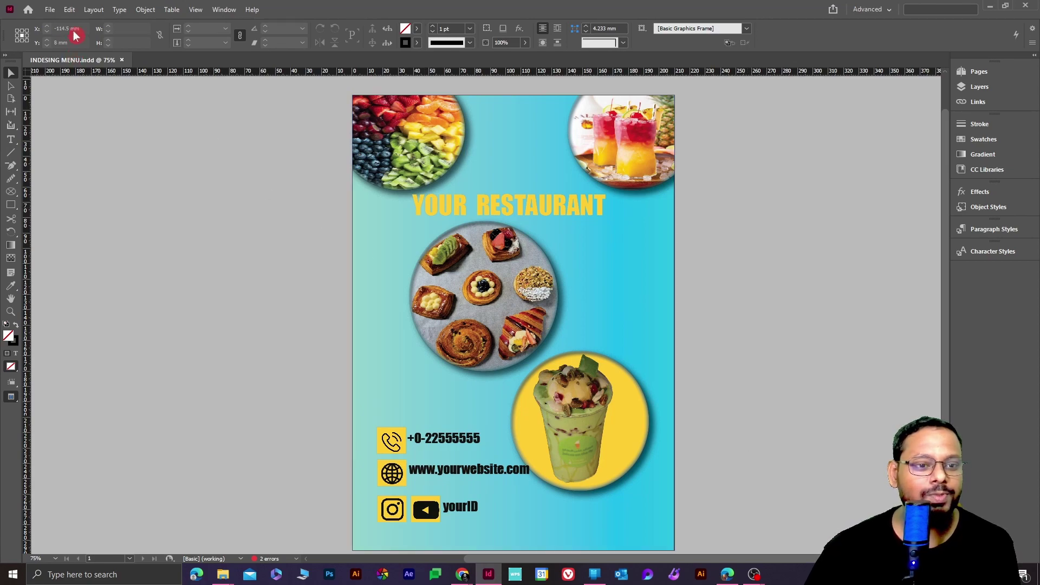
- Open the Units & Increments preferences and examine the ruler origin and horizontal unit choices
left_click(70, 10)
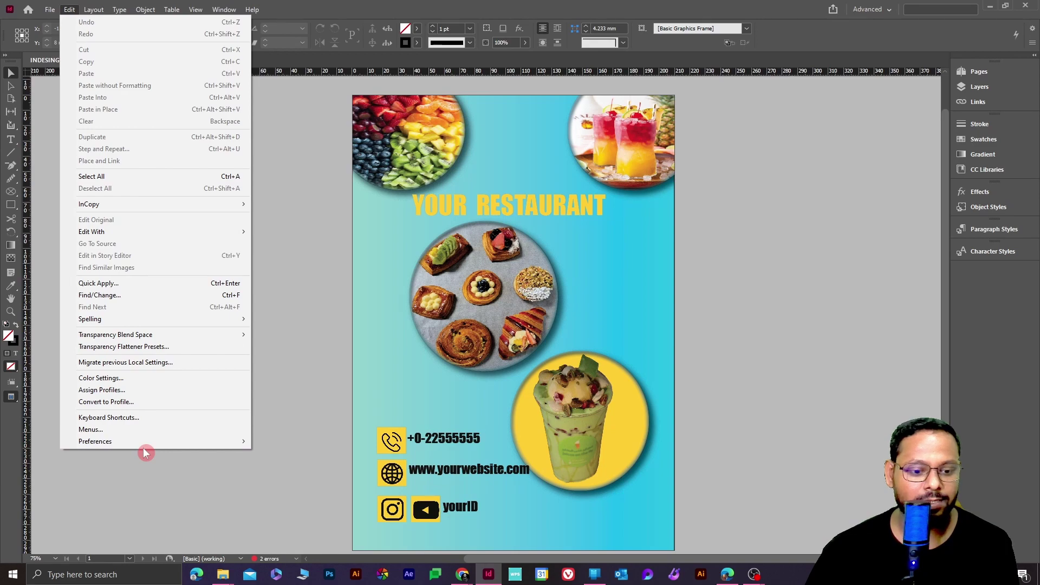
mouse_move(144, 443)
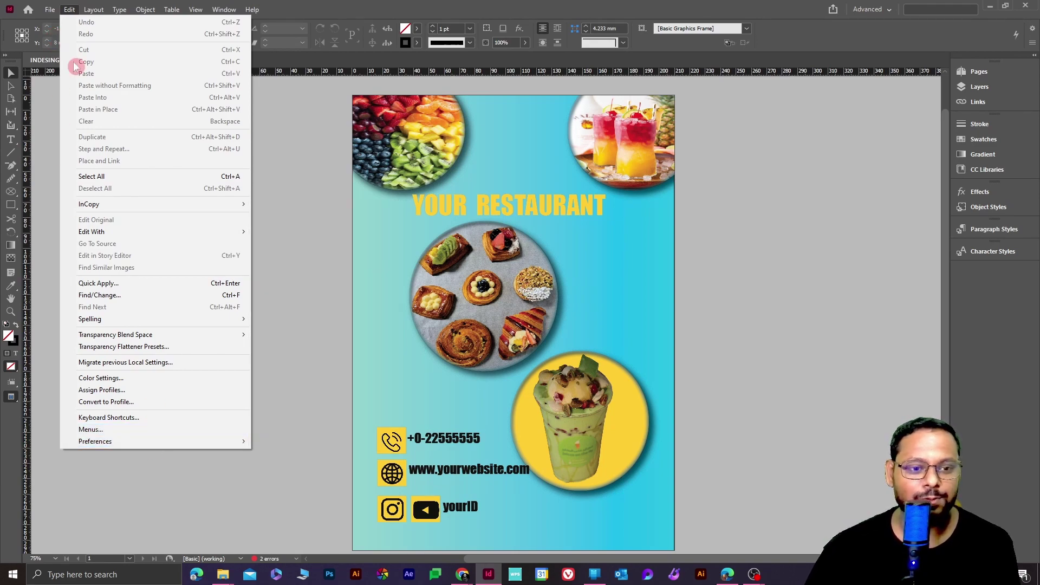
mouse_move(43, 11)
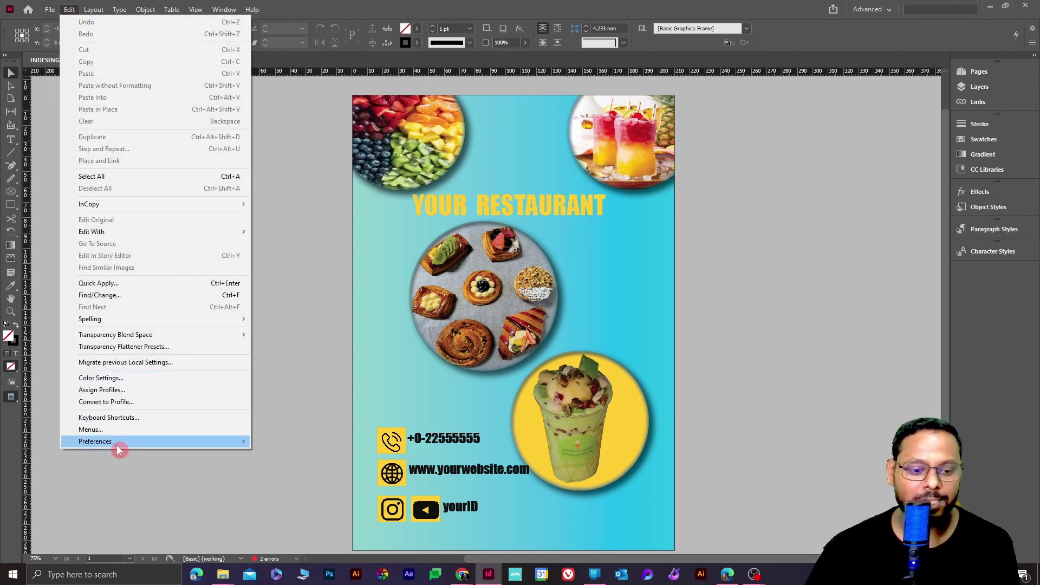
left_click(298, 204)
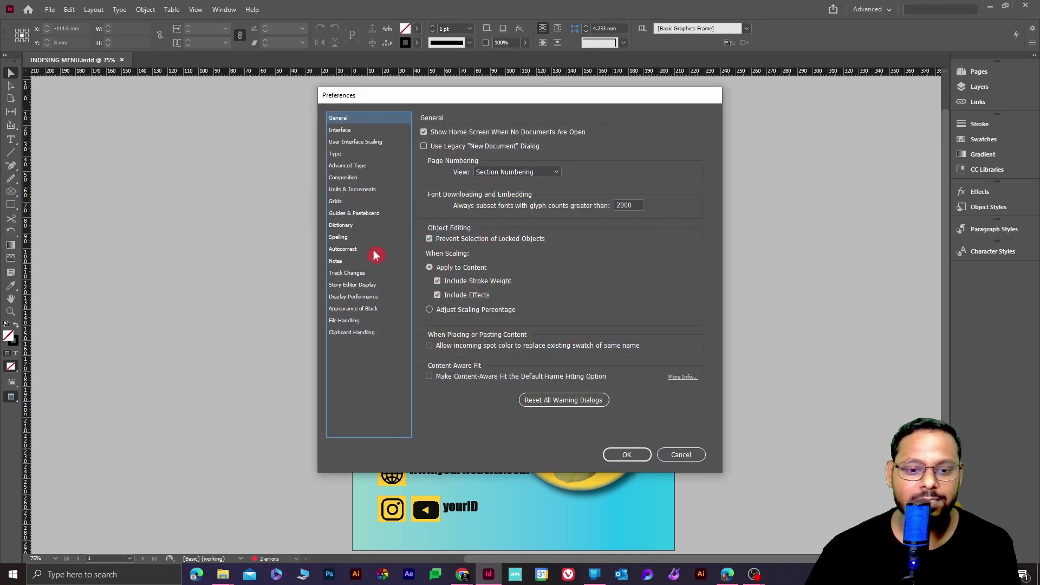
left_click(361, 191)
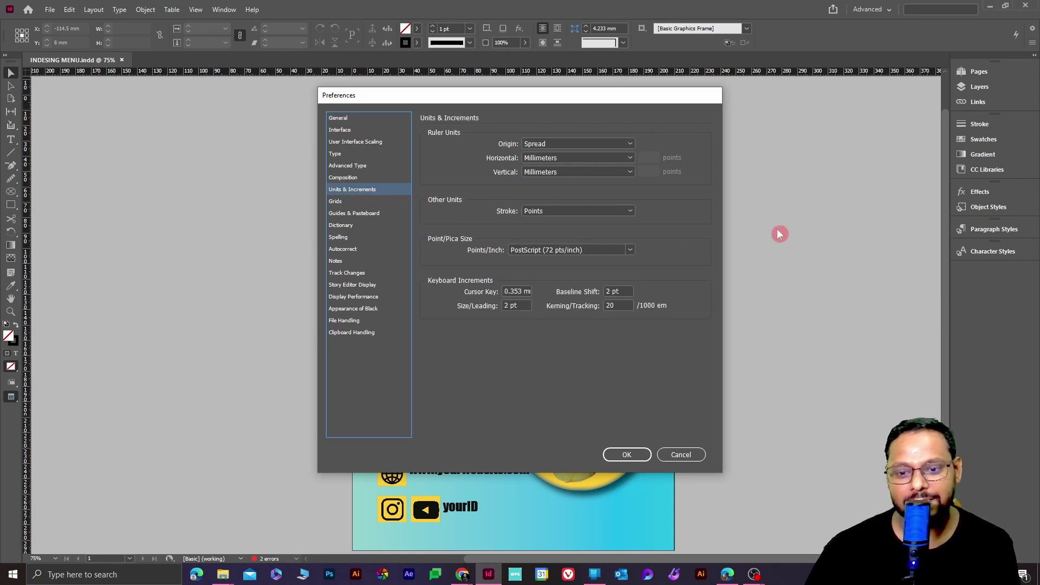
left_click(630, 145)
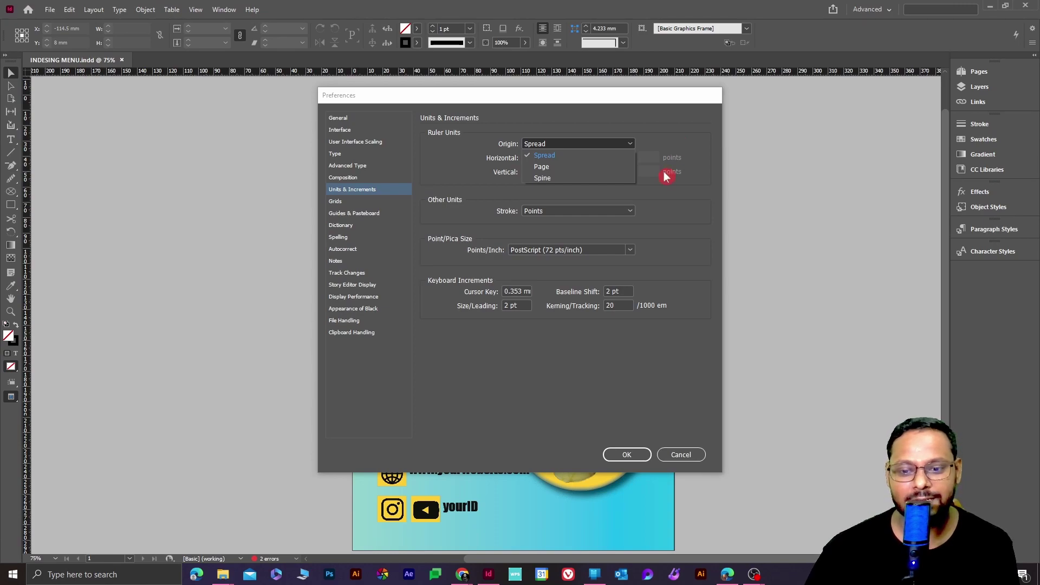
left_click(691, 217)
left_click(629, 158)
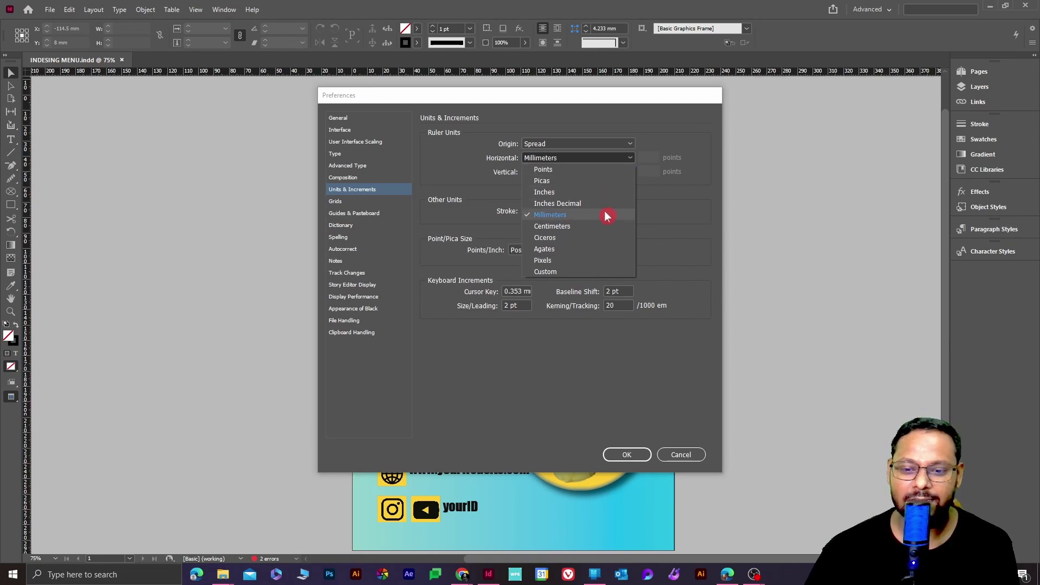
left_click(708, 241)
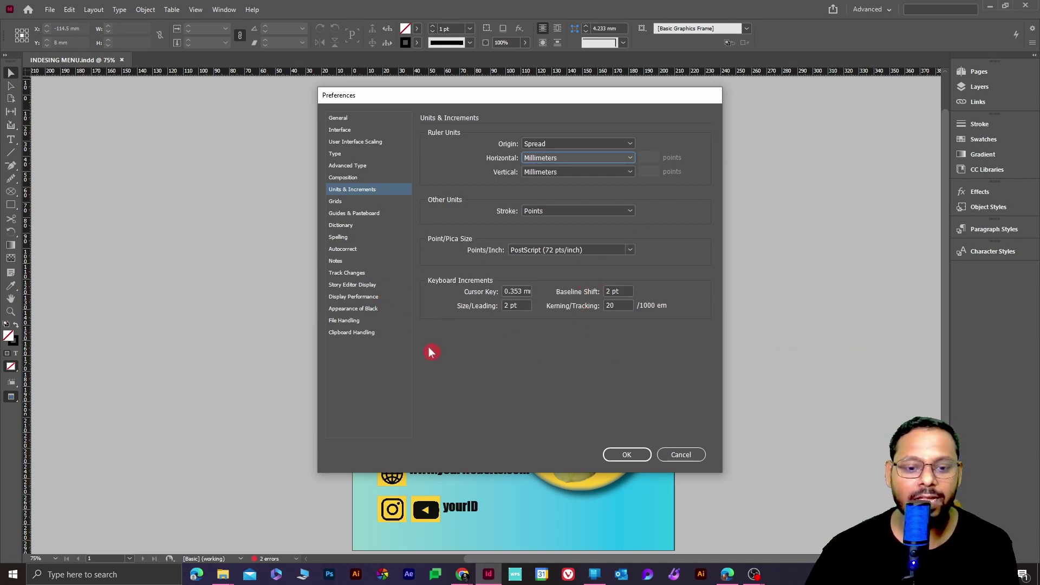
- Review the Display Performance, Track Changes, Dictionary, Grids and Advanced Type preferences, and close the preferences
left_click(367, 299)
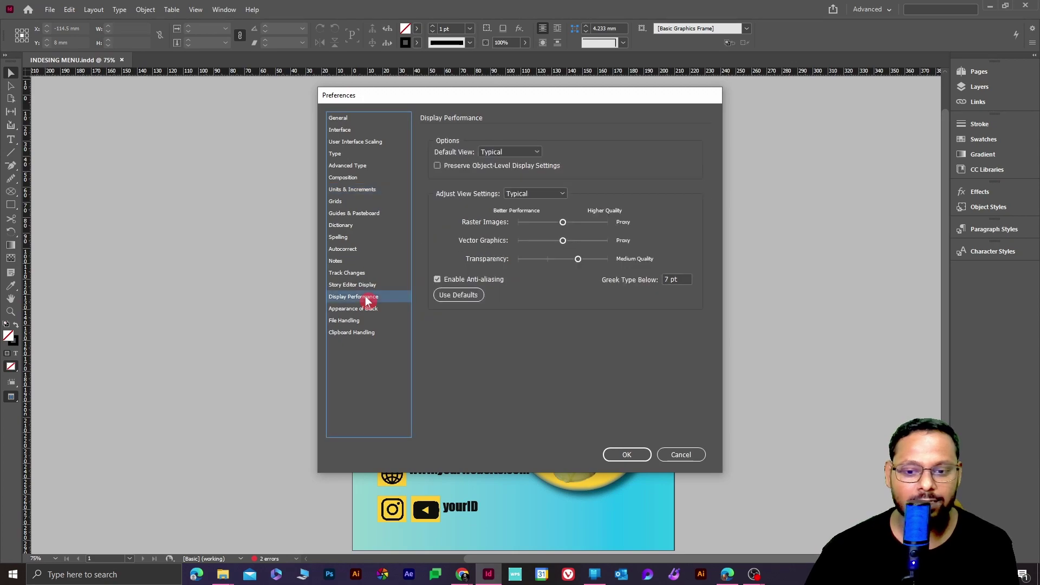
left_click(358, 273)
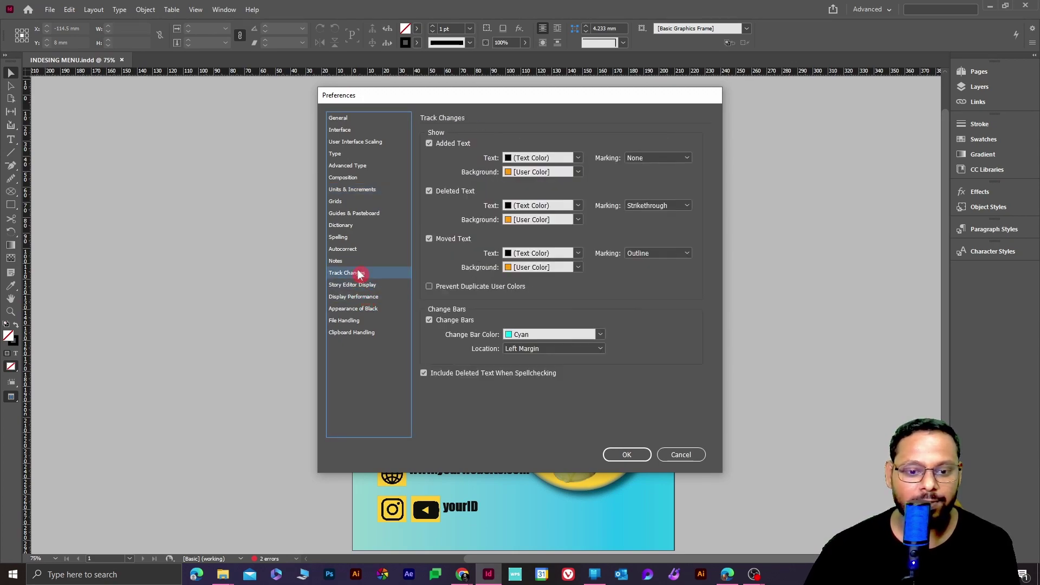
left_click(360, 225)
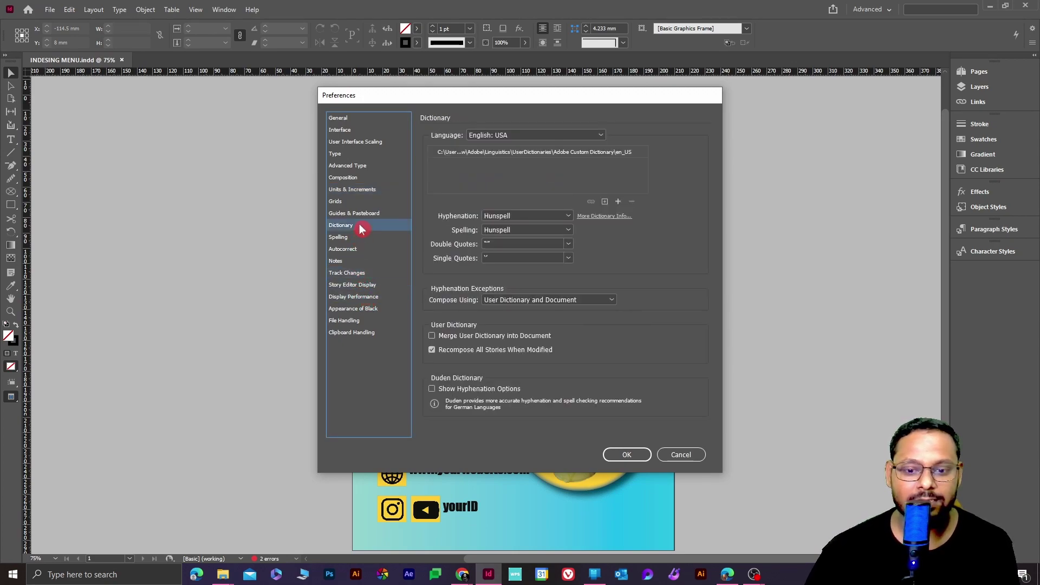
left_click(355, 202)
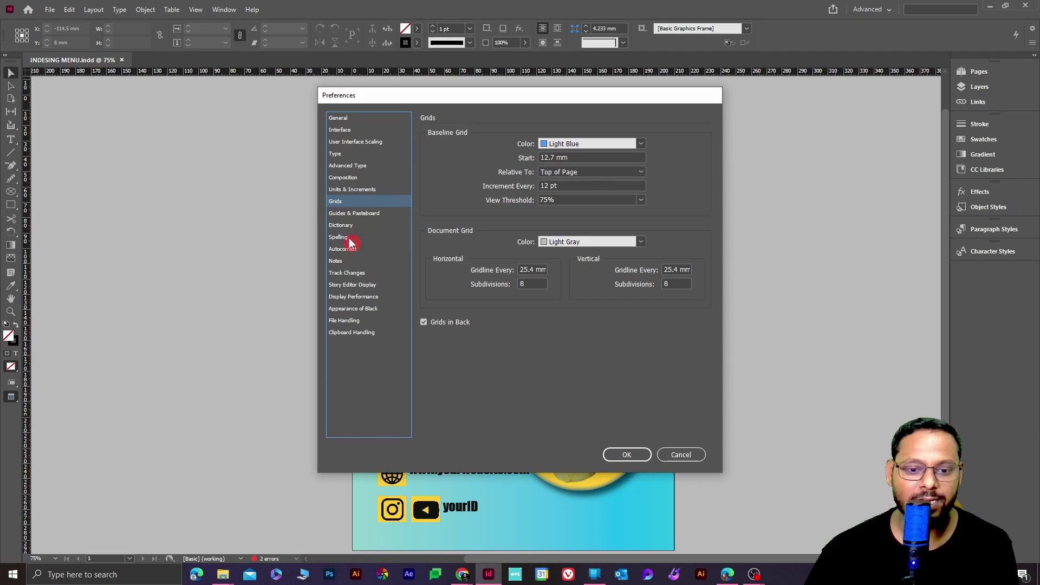
left_click(354, 166)
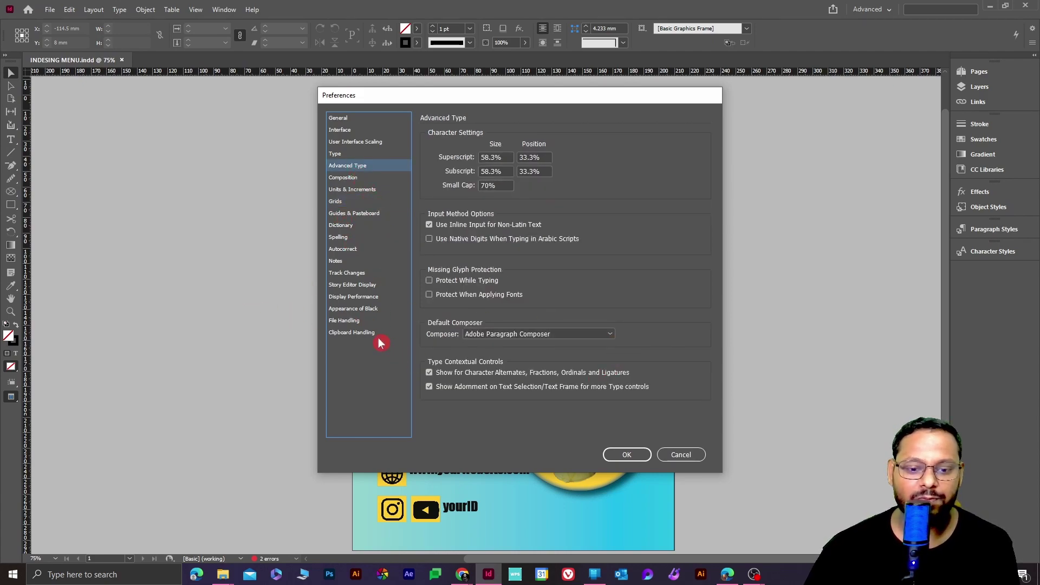
left_click(626, 456)
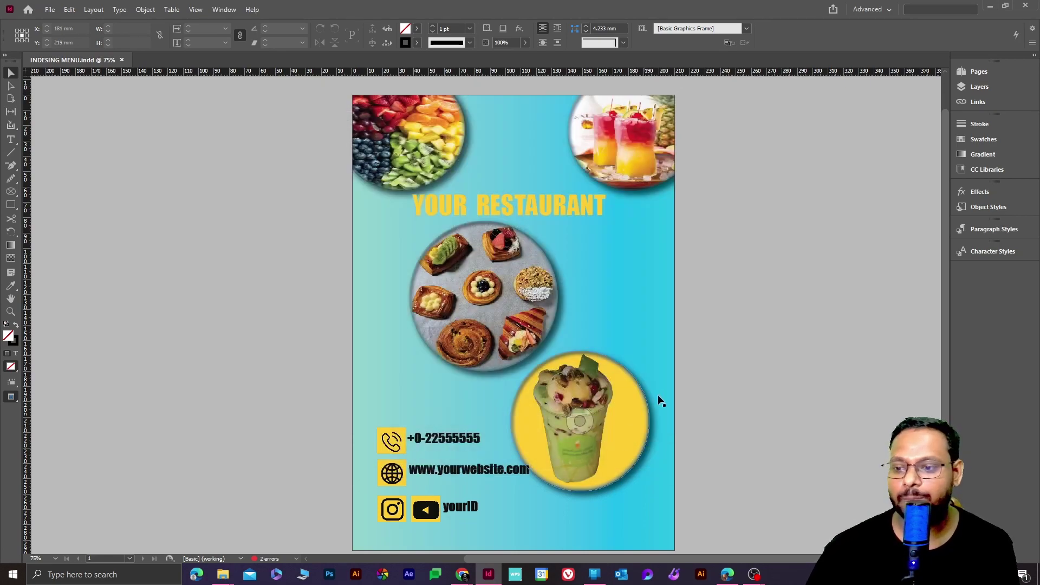